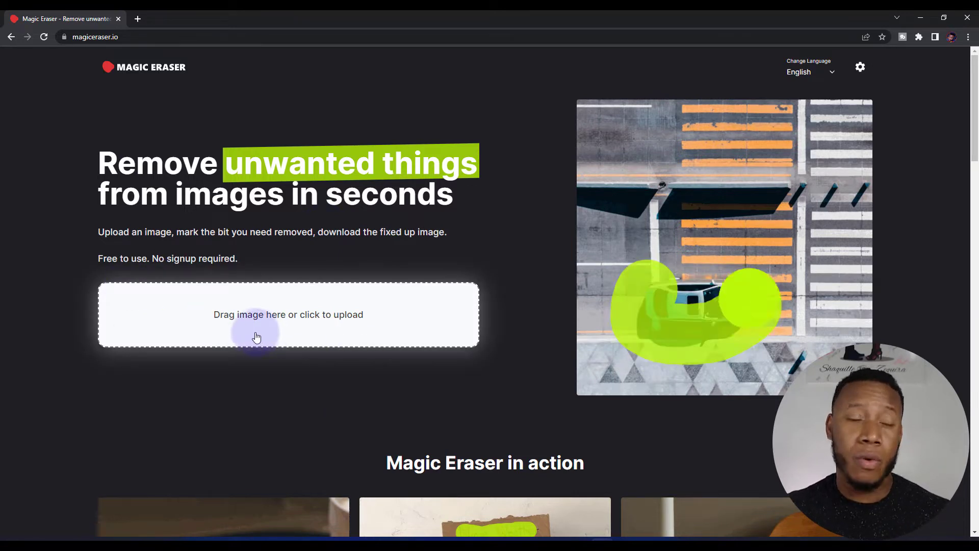
# Upload the beach photo of three people to the eraser for editing.
pyautogui.click(214, 331)
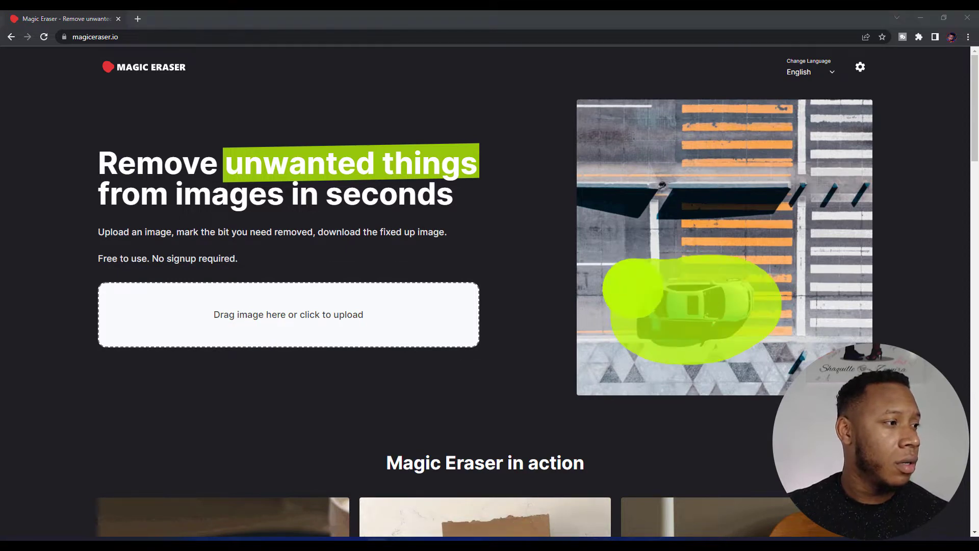
pyautogui.moveTo(0, 244); pyautogui.dragTo(284, 317)
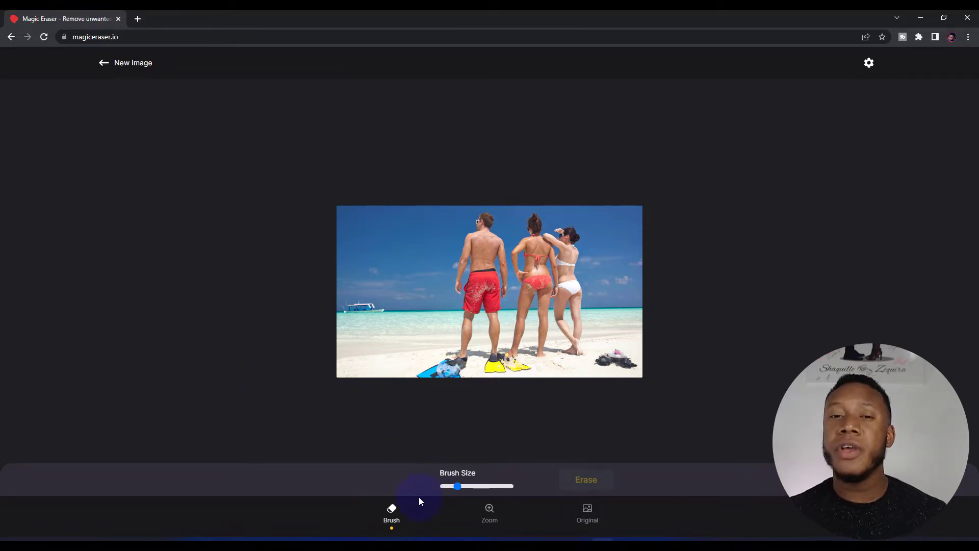
# Mark and erase the boat on the horizon and the dark gear lying on the sand beside the women.
pyautogui.click(491, 515)
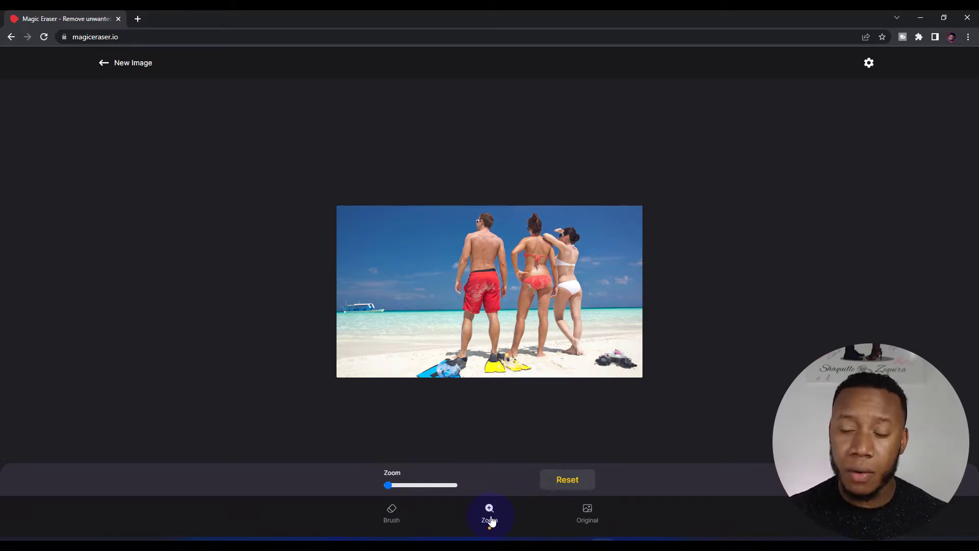
pyautogui.moveTo(387, 482); pyautogui.dragTo(400, 495)
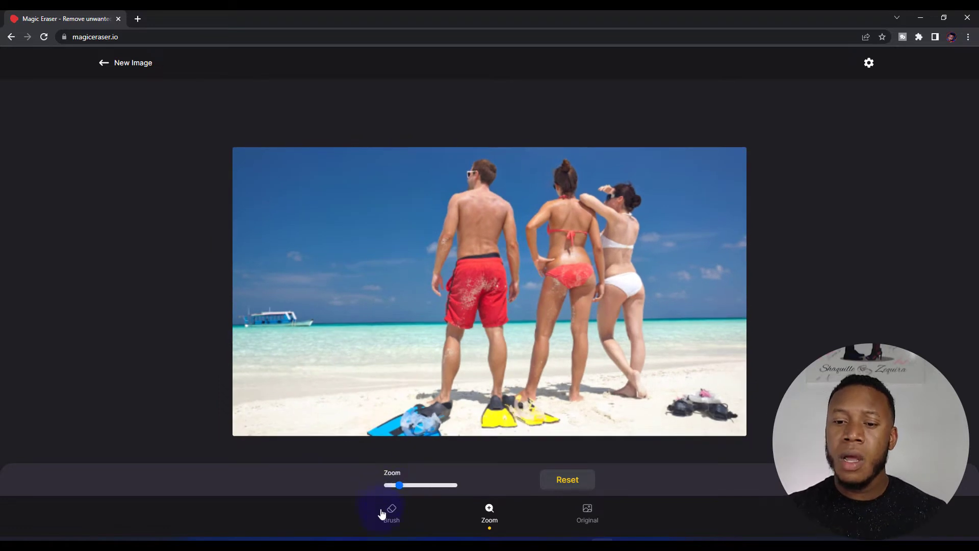
pyautogui.click(391, 515)
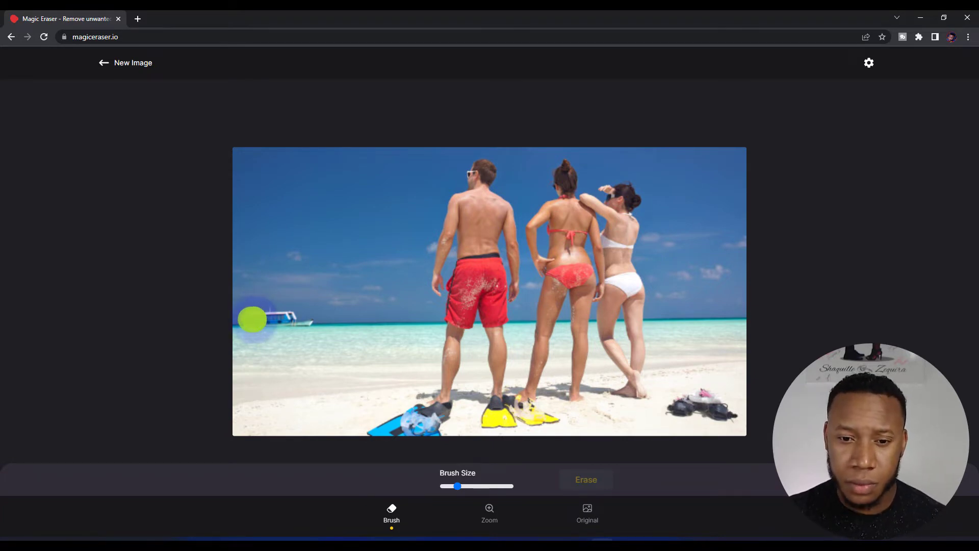
pyautogui.moveTo(251, 319); pyautogui.dragTo(304, 319)
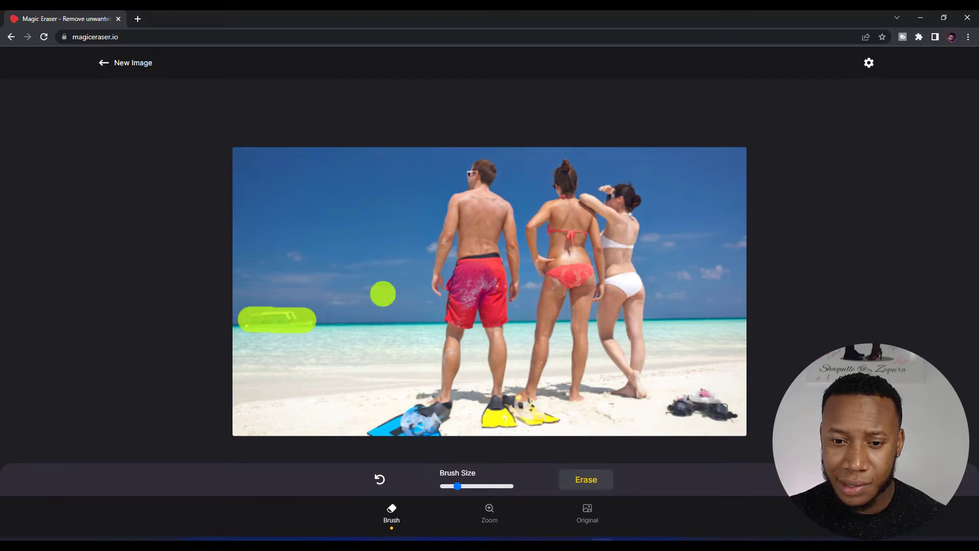
pyautogui.click(592, 482)
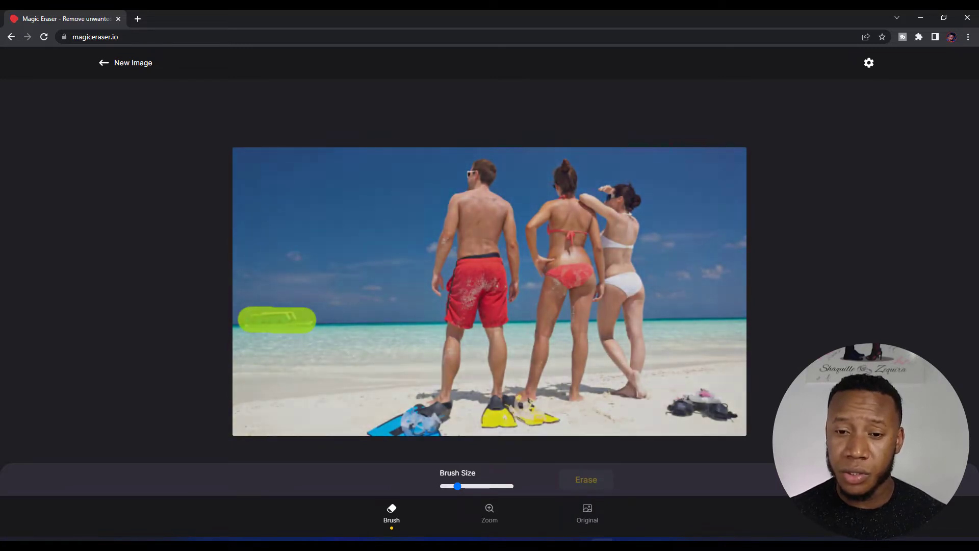
pyautogui.click(437, 366)
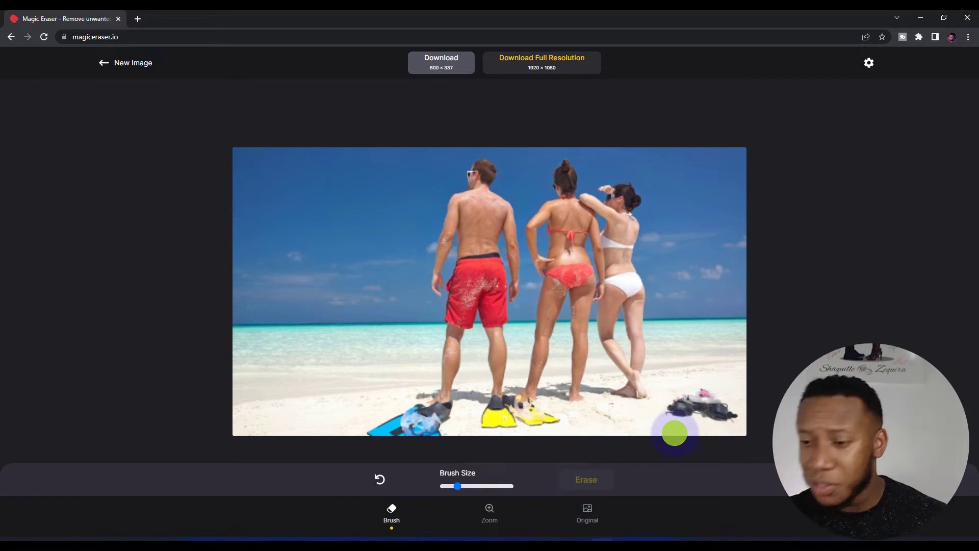
pyautogui.moveTo(678, 429)
pyautogui.mouseDown()
pyautogui.moveTo(697, 400)
pyautogui.moveTo(726, 413)
pyautogui.moveTo(694, 402)
pyautogui.mouseUp()
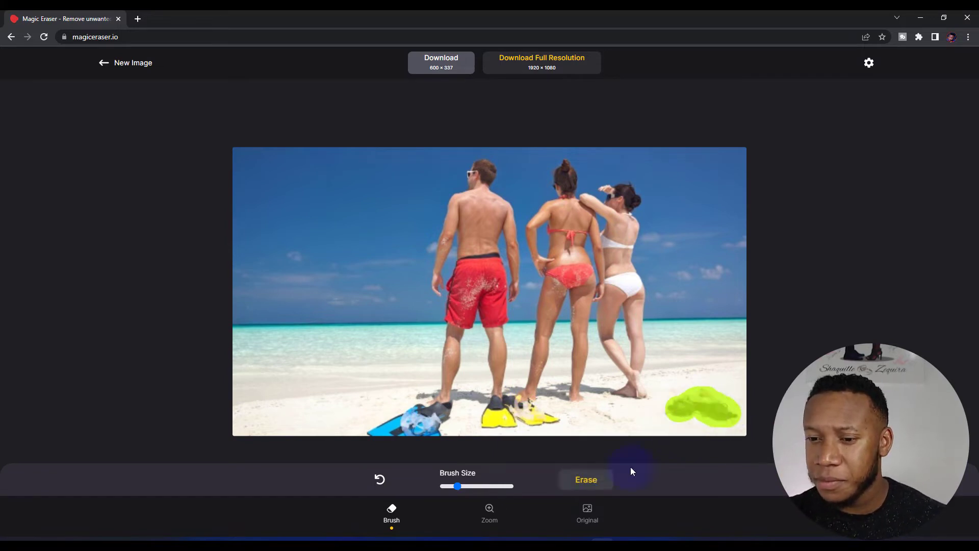
pyautogui.click(587, 482)
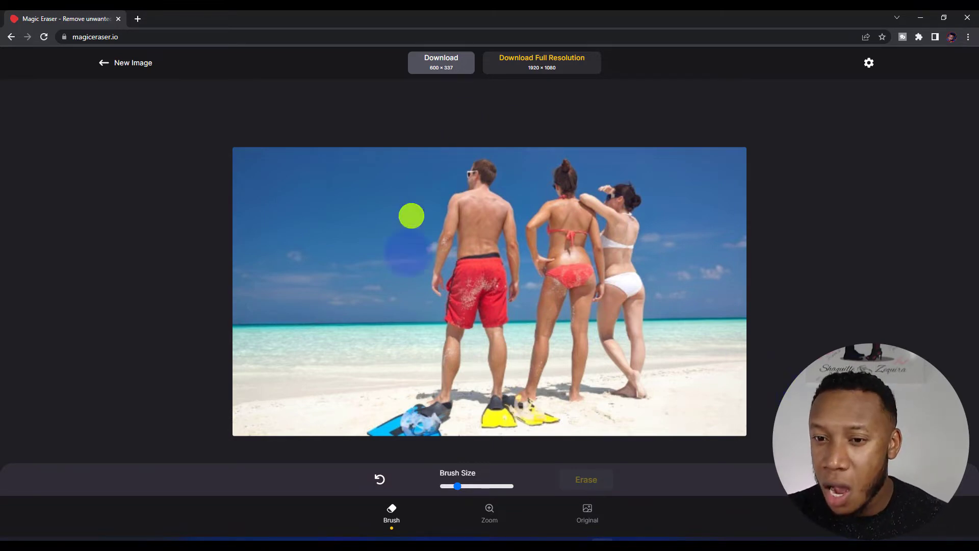
# Brush over the man's head, torso, shorts and legs, including his yellow and blue flippers.
pyautogui.moveTo(487, 199)
pyautogui.mouseDown()
pyautogui.moveTo(470, 212)
pyautogui.moveTo(457, 248)
pyautogui.moveTo(470, 226)
pyautogui.mouseUp()
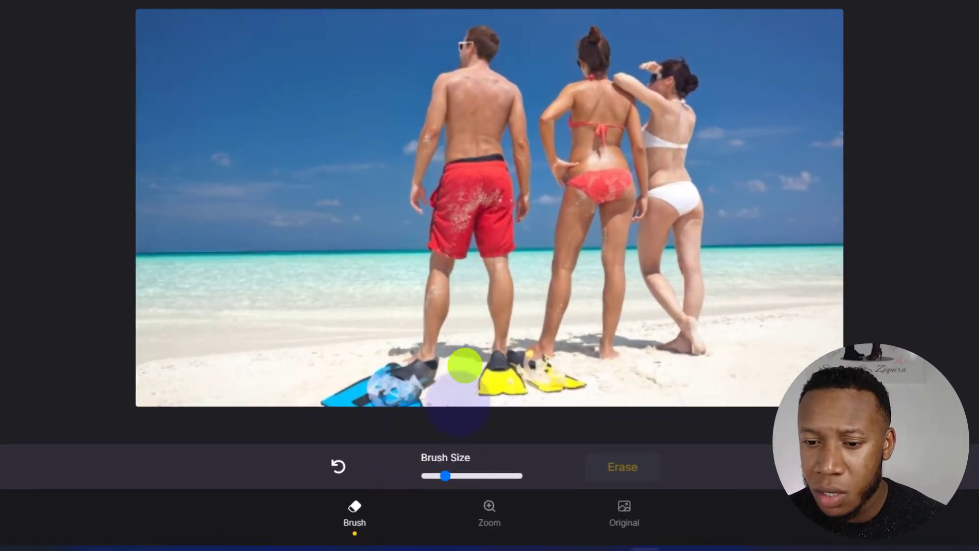
pyautogui.moveTo(472, 476); pyautogui.dragTo(474, 476)
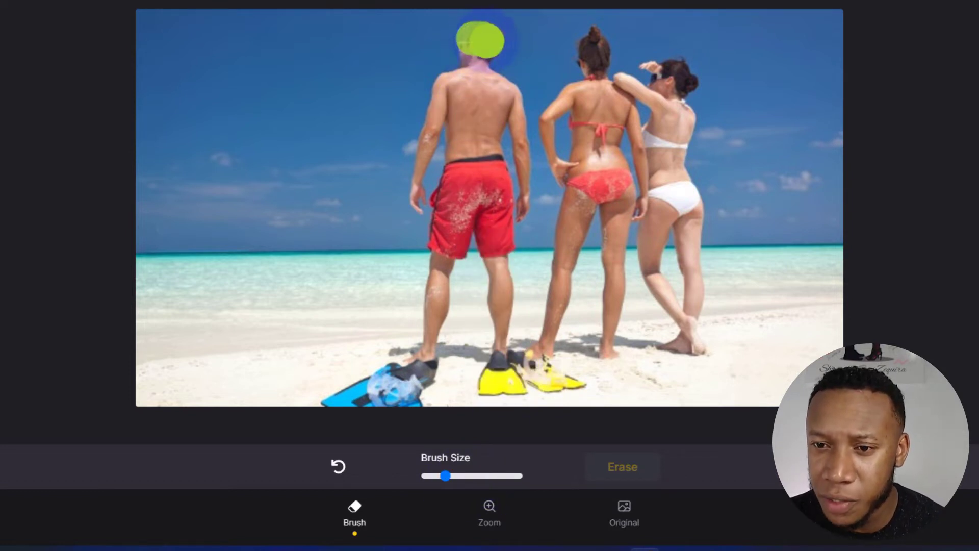
pyautogui.moveTo(479, 40)
pyautogui.mouseDown()
pyautogui.moveTo(448, 115)
pyautogui.moveTo(458, 188)
pyautogui.moveTo(424, 357)
pyautogui.mouseUp()
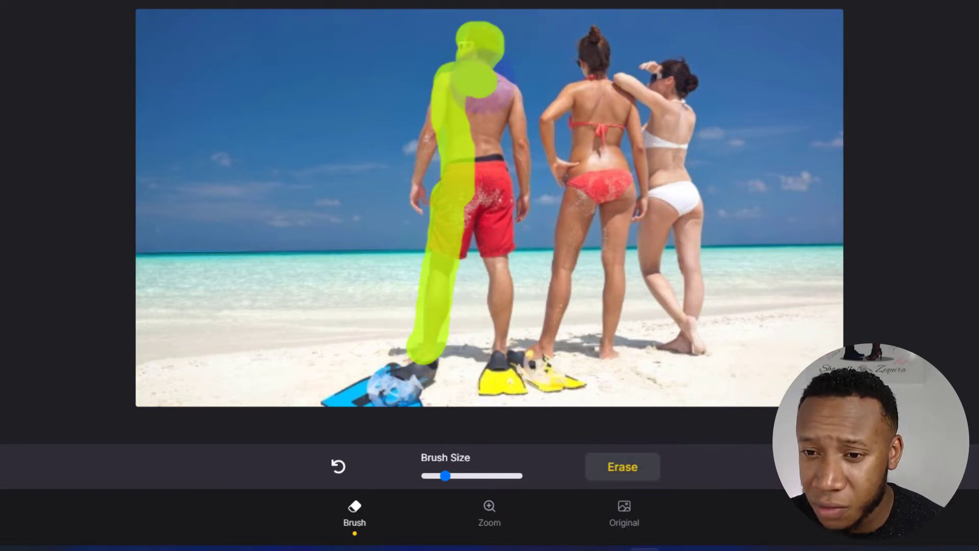
pyautogui.moveTo(479, 79)
pyautogui.mouseDown()
pyautogui.moveTo(509, 78)
pyautogui.moveTo(488, 145)
pyautogui.moveTo(500, 225)
pyautogui.moveTo(483, 363)
pyautogui.moveTo(489, 398)
pyautogui.moveTo(494, 380)
pyautogui.mouseUp()
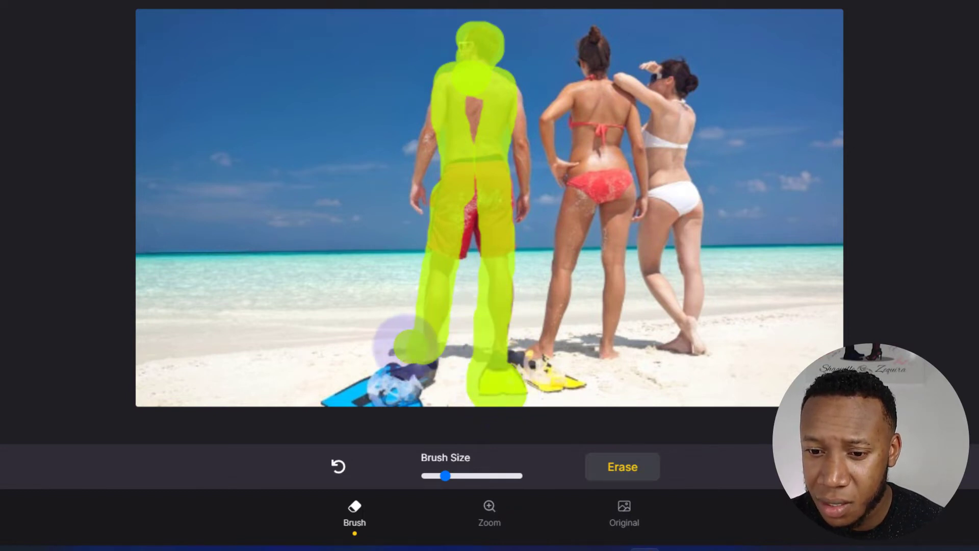
pyautogui.moveTo(393, 343); pyautogui.dragTo(484, 349)
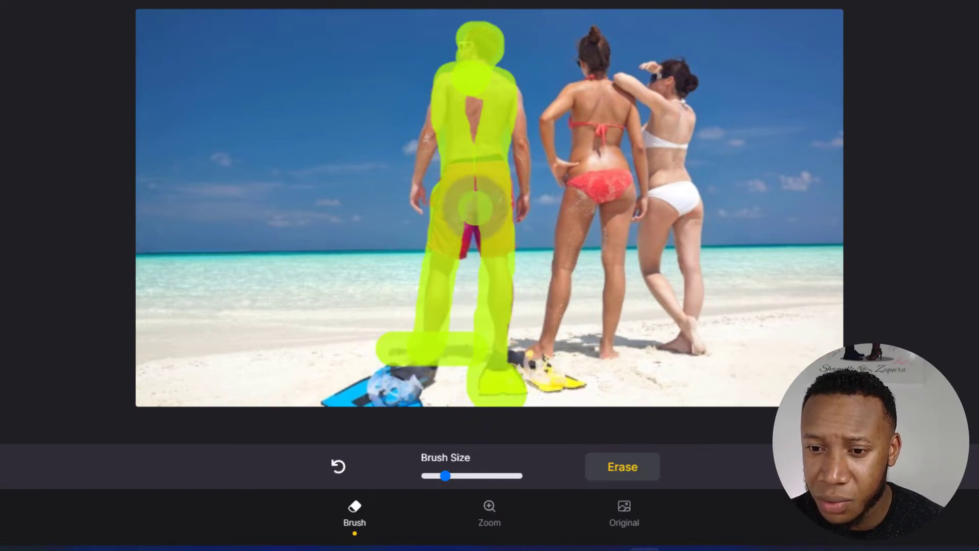
pyautogui.moveTo(461, 209)
pyautogui.mouseDown()
pyautogui.moveTo(469, 178)
pyautogui.moveTo(456, 242)
pyautogui.moveTo(473, 194)
pyautogui.moveTo(497, 242)
pyautogui.moveTo(522, 238)
pyautogui.mouseUp()
pyautogui.moveTo(478, 100); pyautogui.dragTo(476, 149)
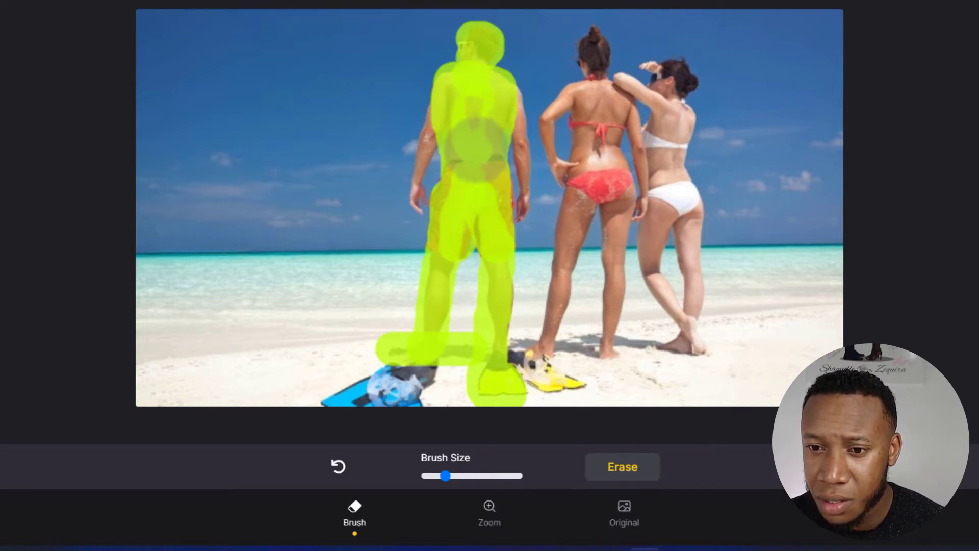
pyautogui.moveTo(404, 365)
pyautogui.mouseDown()
pyautogui.moveTo(443, 357)
pyautogui.moveTo(421, 387)
pyautogui.moveTo(397, 385)
pyautogui.moveTo(418, 370)
pyautogui.moveTo(398, 365)
pyautogui.moveTo(362, 374)
pyautogui.moveTo(332, 400)
pyautogui.moveTo(407, 400)
pyautogui.moveTo(352, 400)
pyautogui.moveTo(448, 365)
pyautogui.moveTo(421, 357)
pyautogui.moveTo(378, 393)
pyautogui.moveTo(397, 383)
pyautogui.moveTo(405, 395)
pyautogui.moveTo(415, 370)
pyautogui.mouseUp()
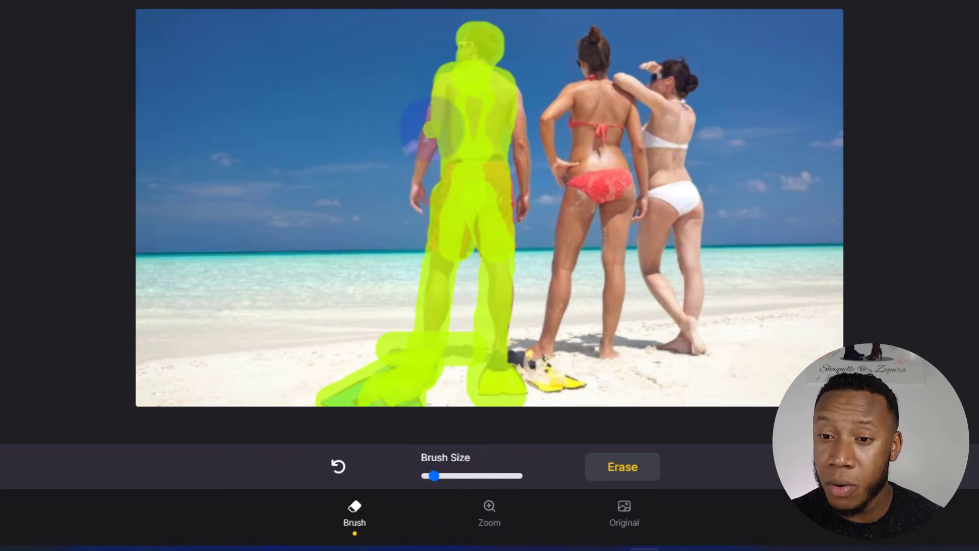
# Cover both of the man's arms with a smaller brush and erase the whole marked figure.
pyautogui.moveTo(435, 110); pyautogui.dragTo(411, 202)
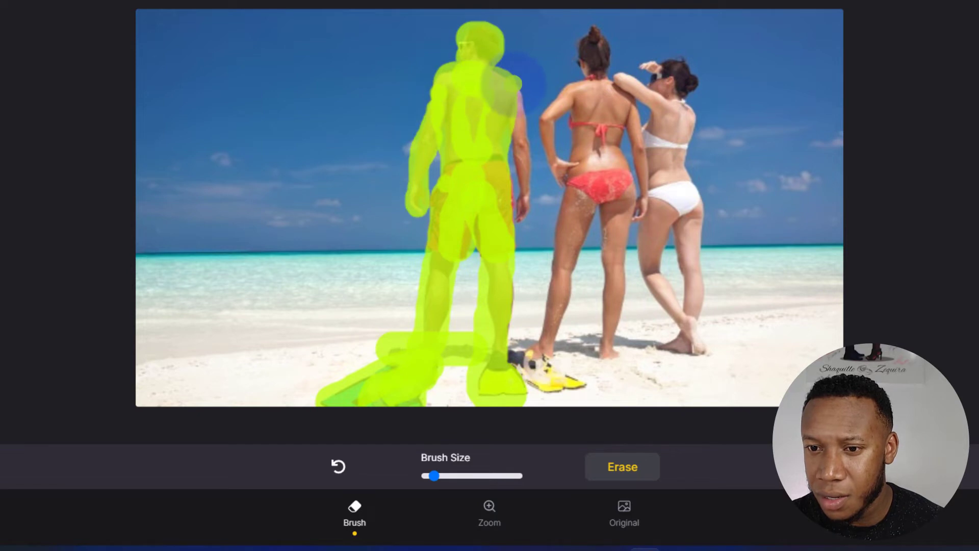
pyautogui.moveTo(512, 79)
pyautogui.mouseDown()
pyautogui.moveTo(529, 215)
pyautogui.moveTo(525, 182)
pyautogui.mouseUp()
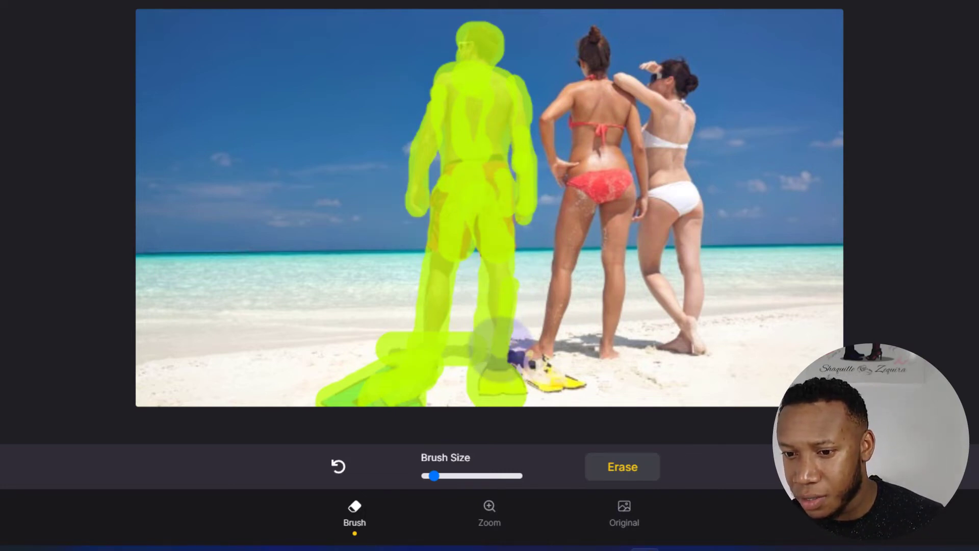
pyautogui.click(634, 473)
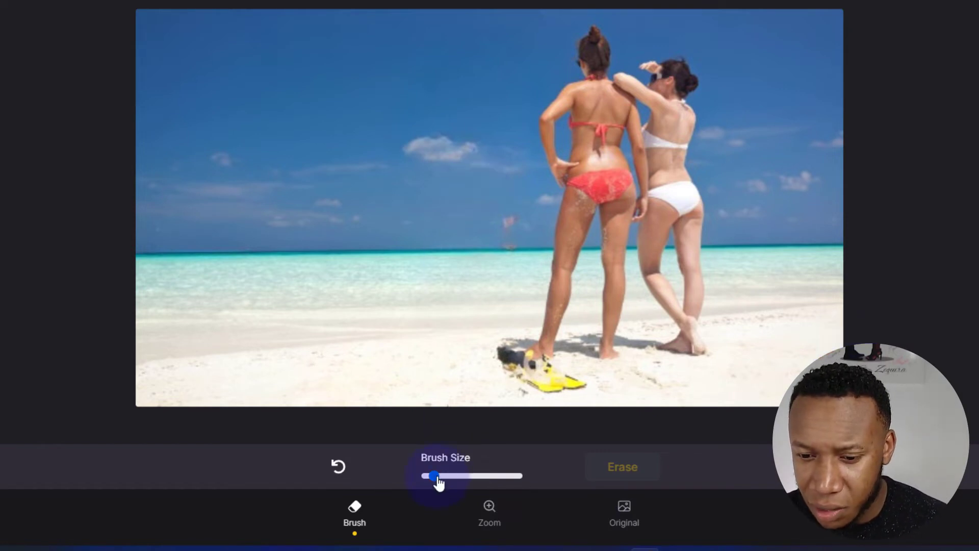
# Erase the small reddish remnants of the man just above and on the horizon.
pyautogui.click(511, 225)
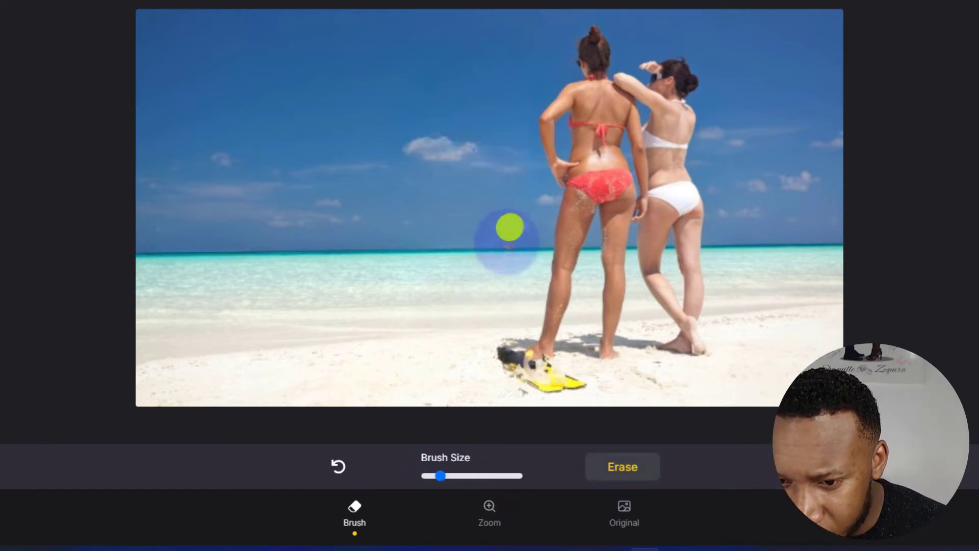
pyautogui.click(507, 250)
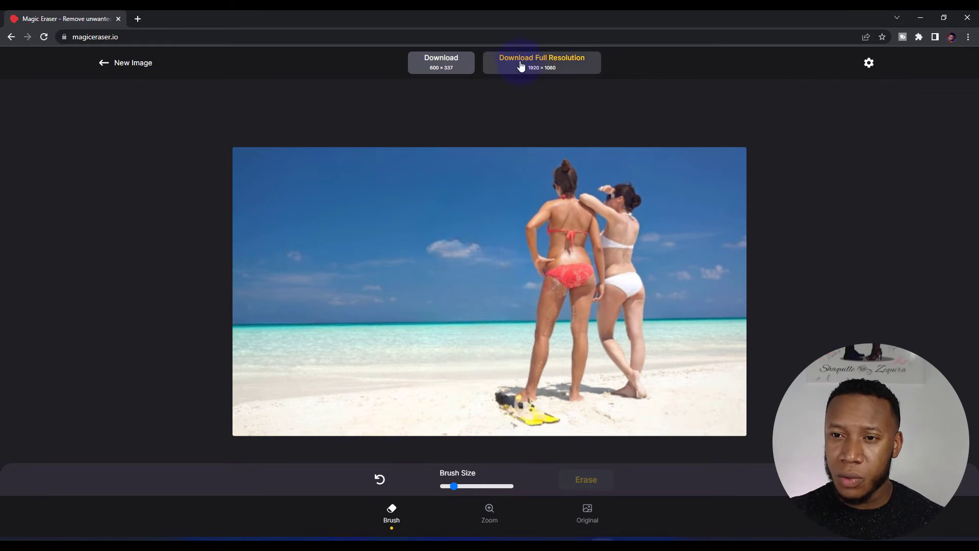
# Review the full-resolution and 600 × 337 download offers, closing each without downloading.
pyautogui.click(548, 69)
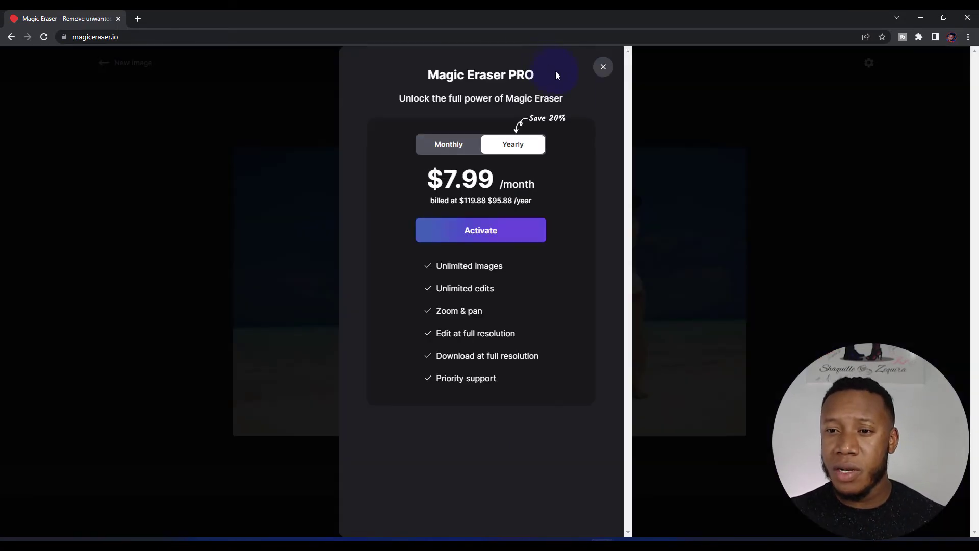
pyautogui.click(602, 70)
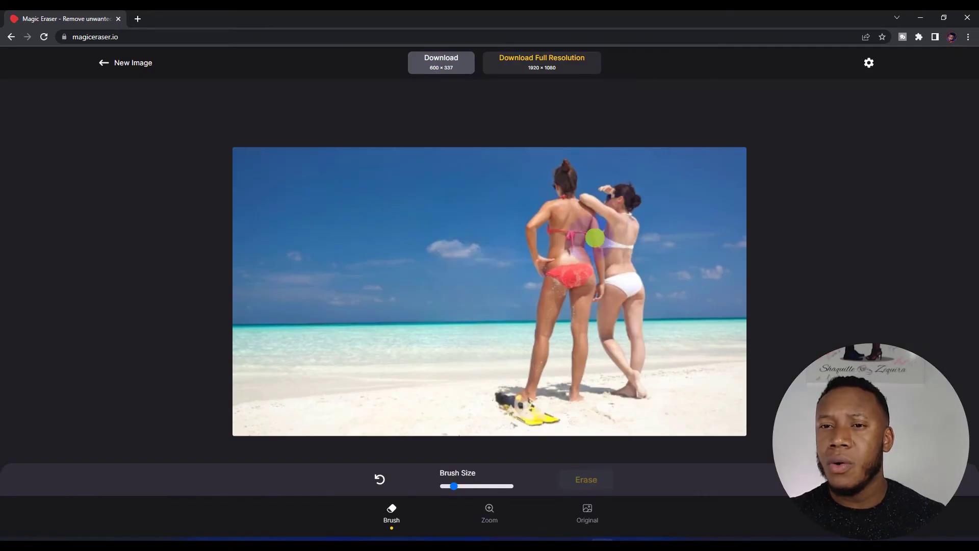
pyautogui.click(440, 68)
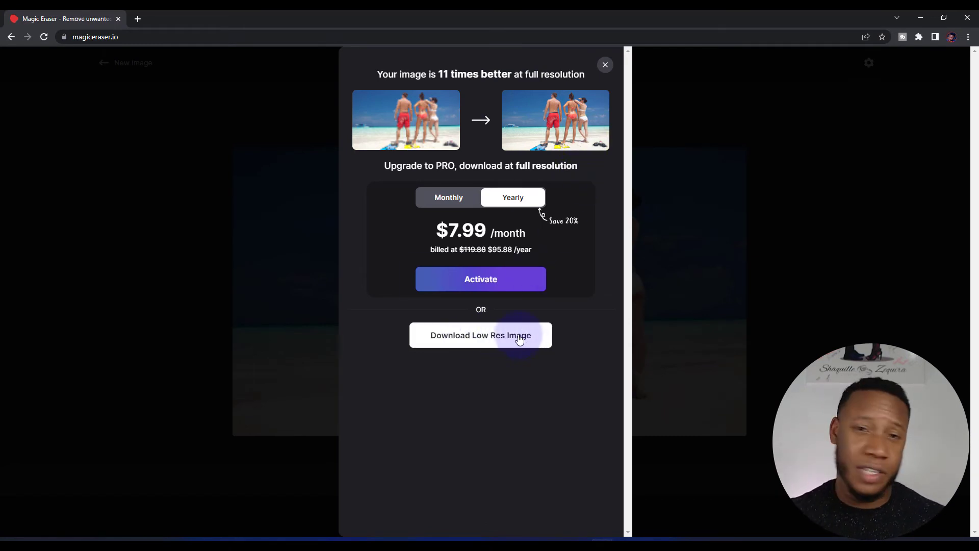
pyautogui.click(606, 65)
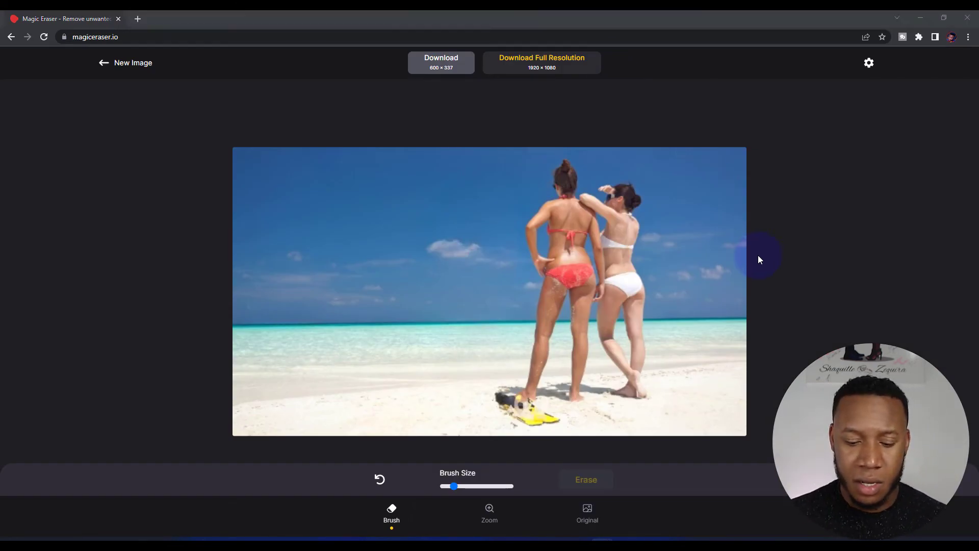
# Switch to Snipping Tool and capture a rectangular snip covering the entire edited beach photo.
pyautogui.press('super')
pyautogui.write('sni')
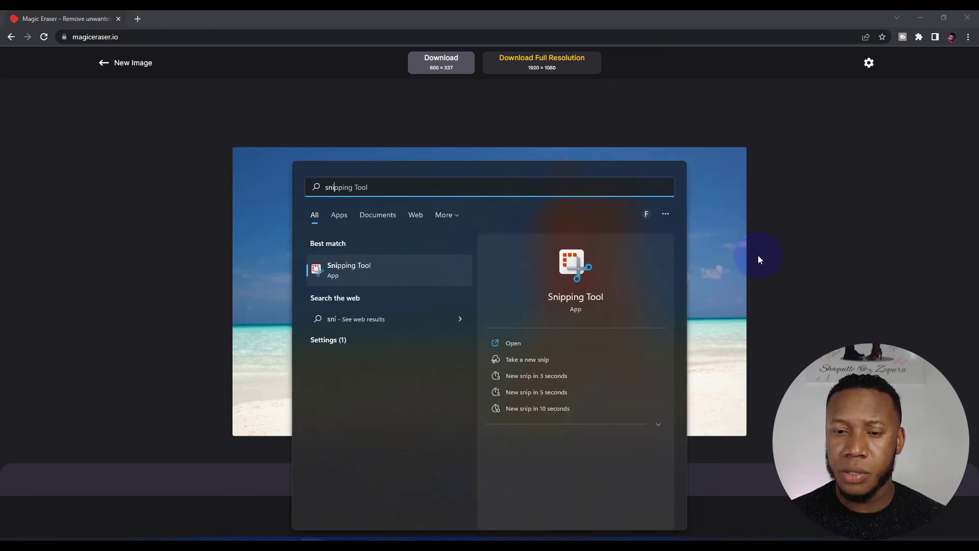
pyautogui.press('Return')
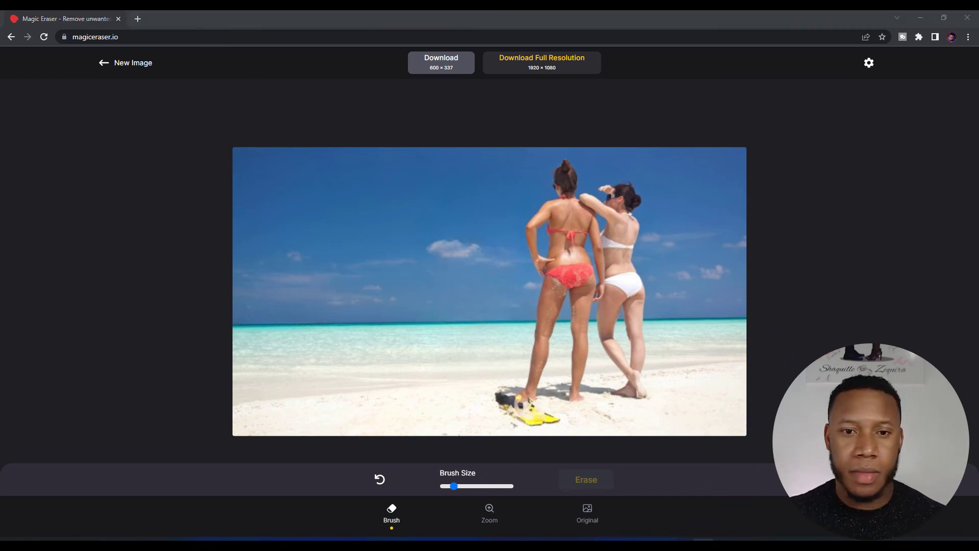
pyautogui.press('super+shift+s')
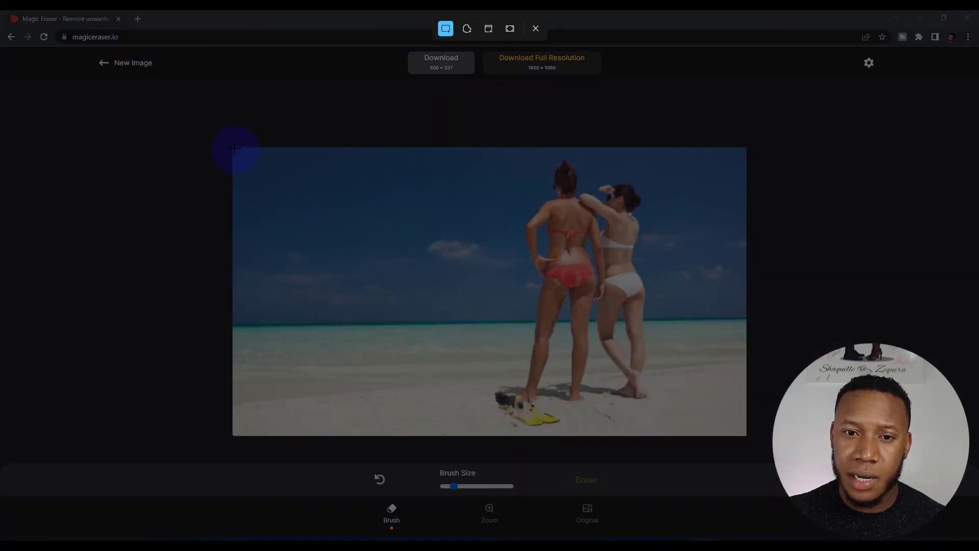
pyautogui.moveTo(235, 149); pyautogui.dragTo(745, 436)
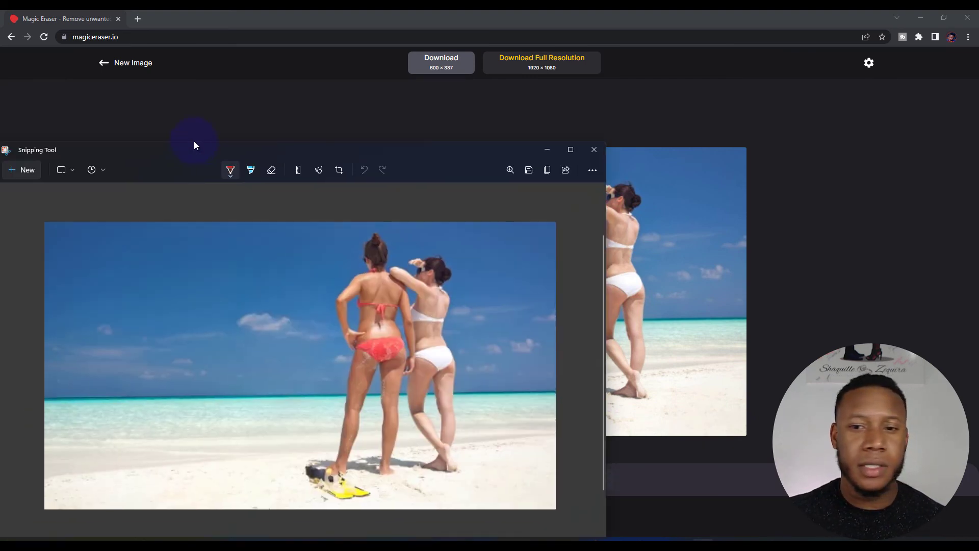
pyautogui.moveTo(194, 144); pyautogui.dragTo(326, 99)
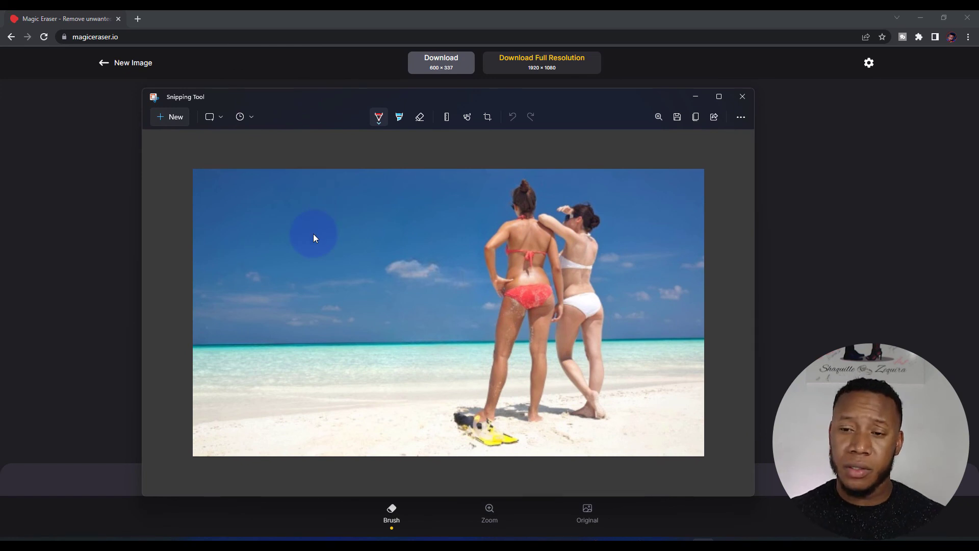